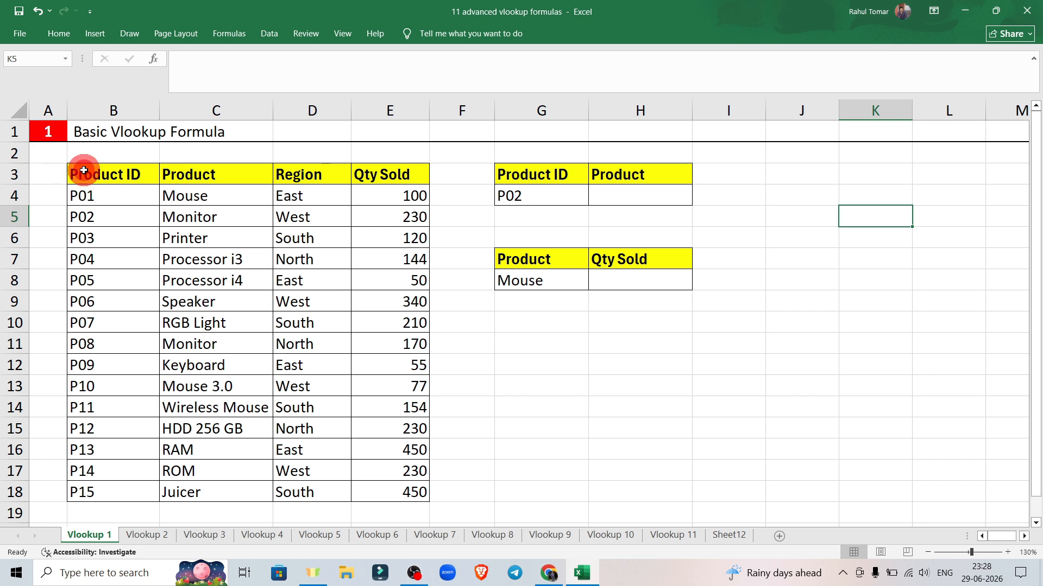
- Examine the product table in columns B to E and the two lookup tables in G3:H8
left_click(593, 335)
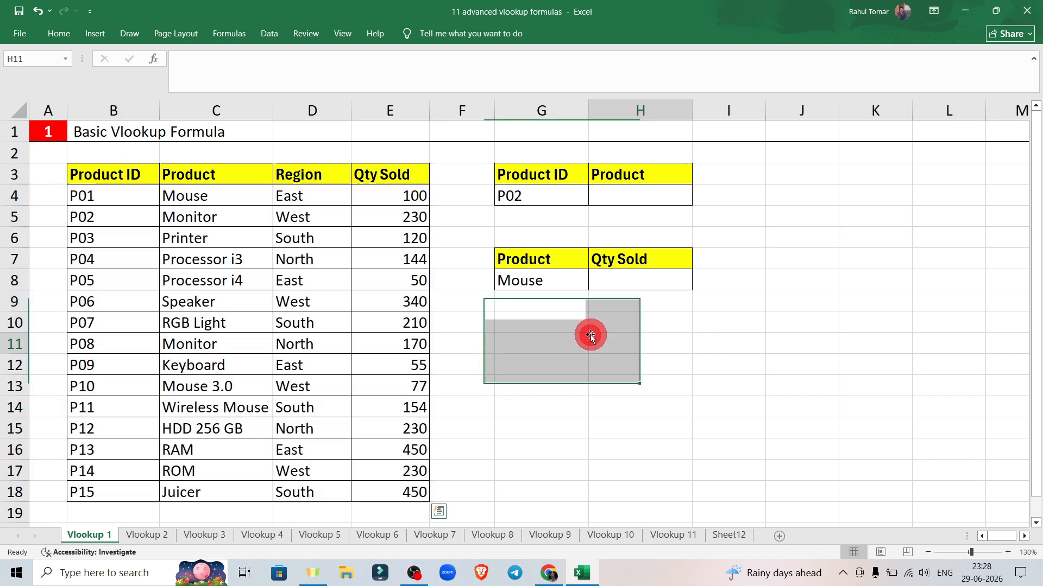
left_click_drag(526, 165, 667, 273)
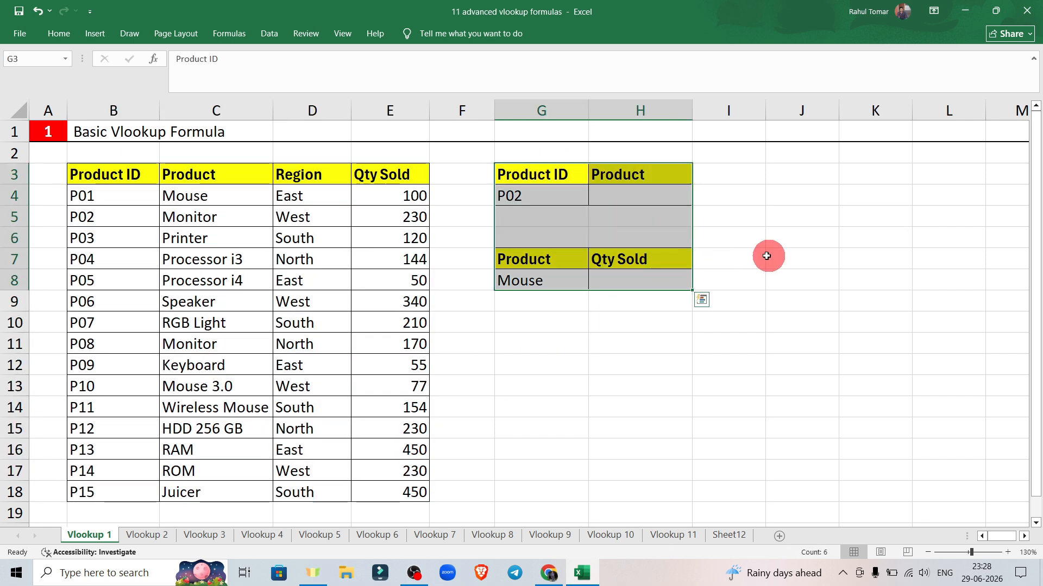
left_click(792, 240)
left_click(647, 196)
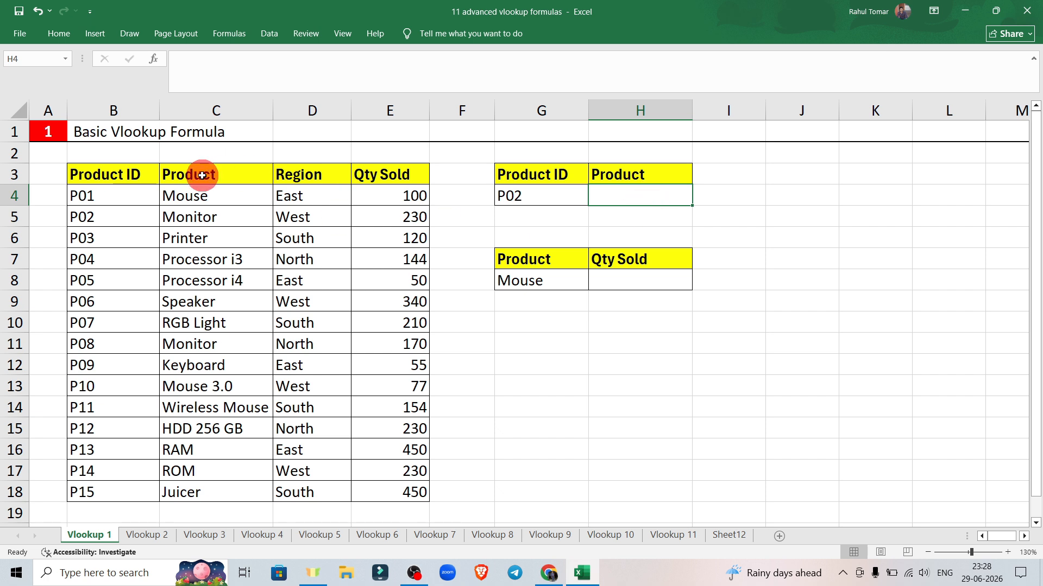
left_click(118, 109)
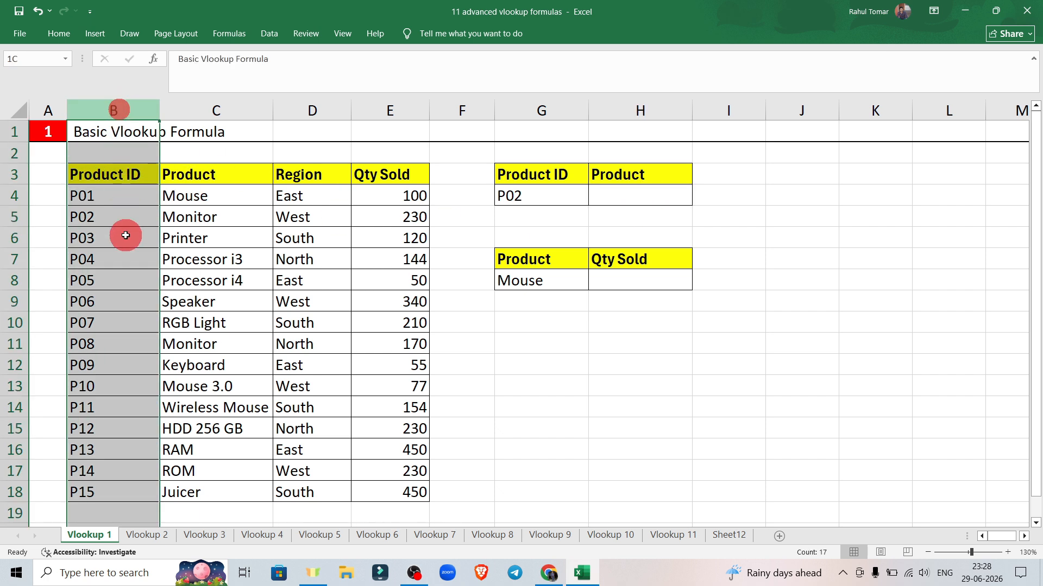
left_click(235, 204)
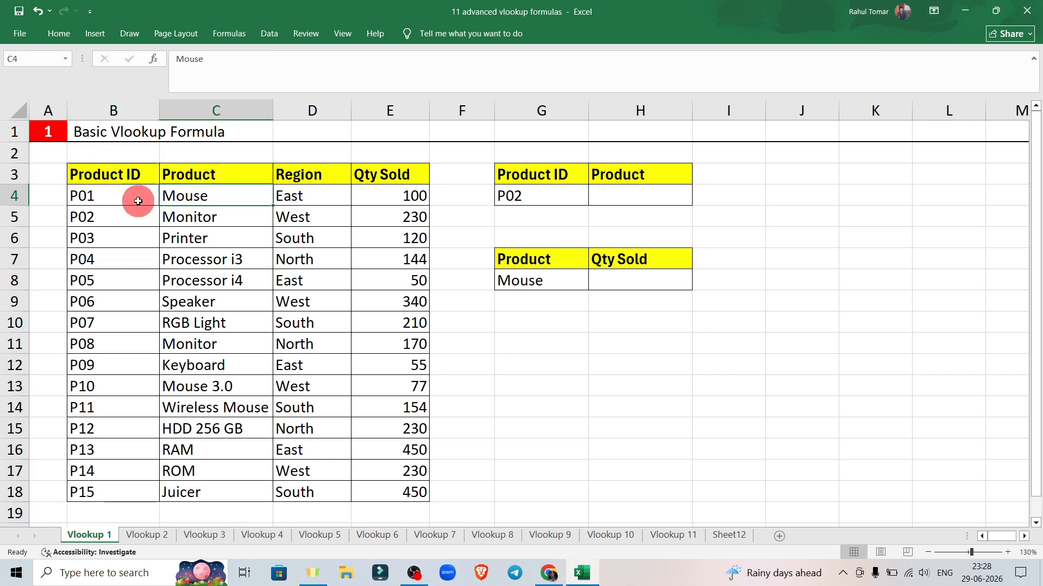
left_click(9, 196)
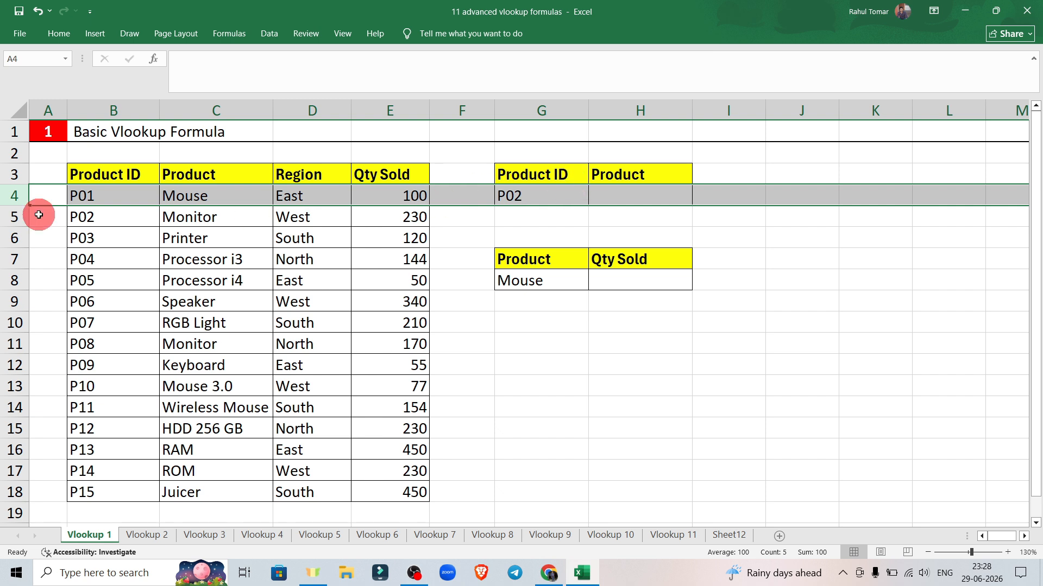
left_click(475, 274)
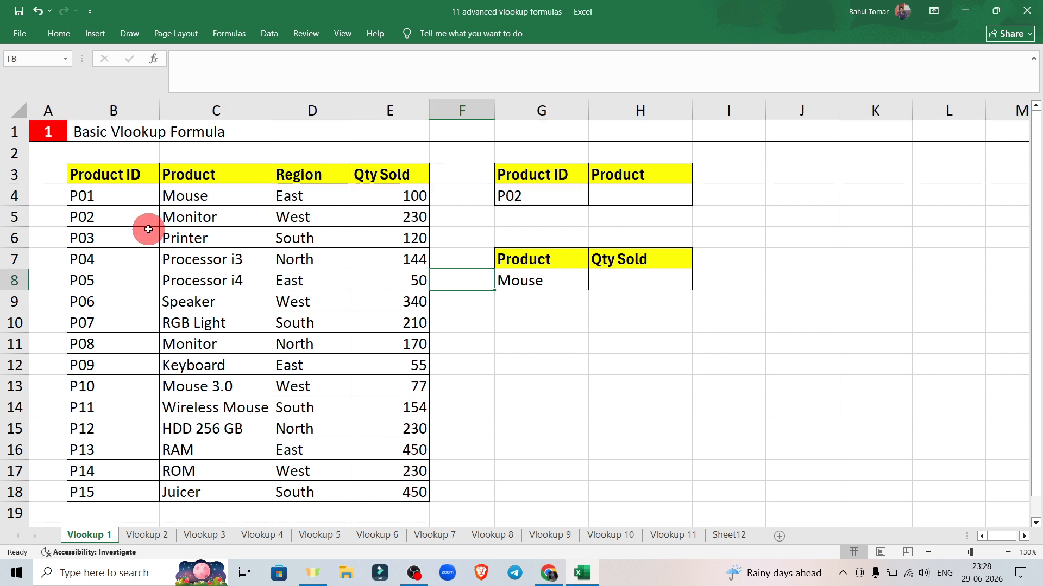
- Examine the product table's Product ID column alongside its Product, Region and Qty Sold columns
left_click(121, 216)
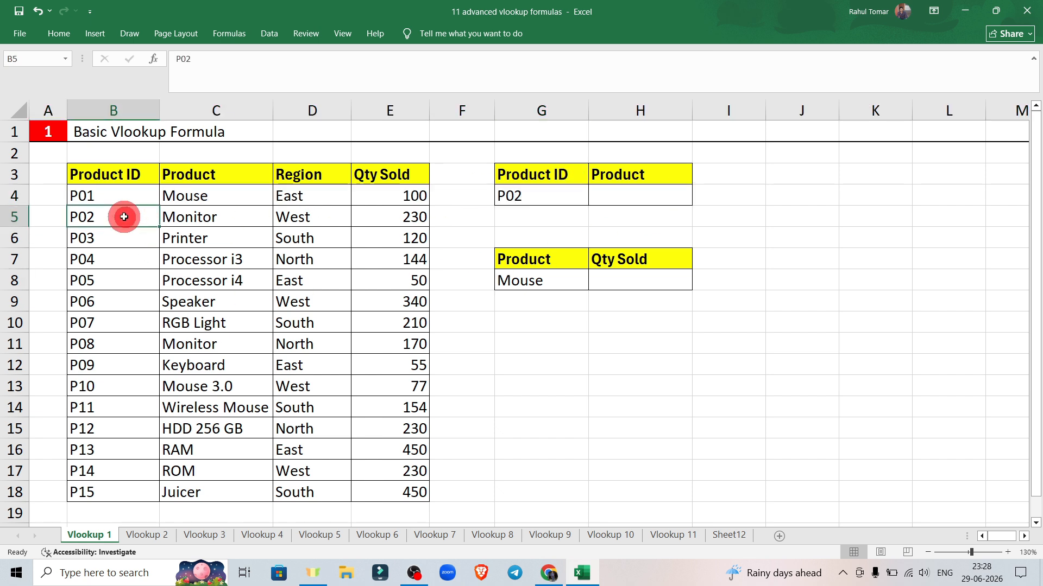
left_click_drag(112, 174, 114, 505)
left_click(296, 259)
left_click(400, 238)
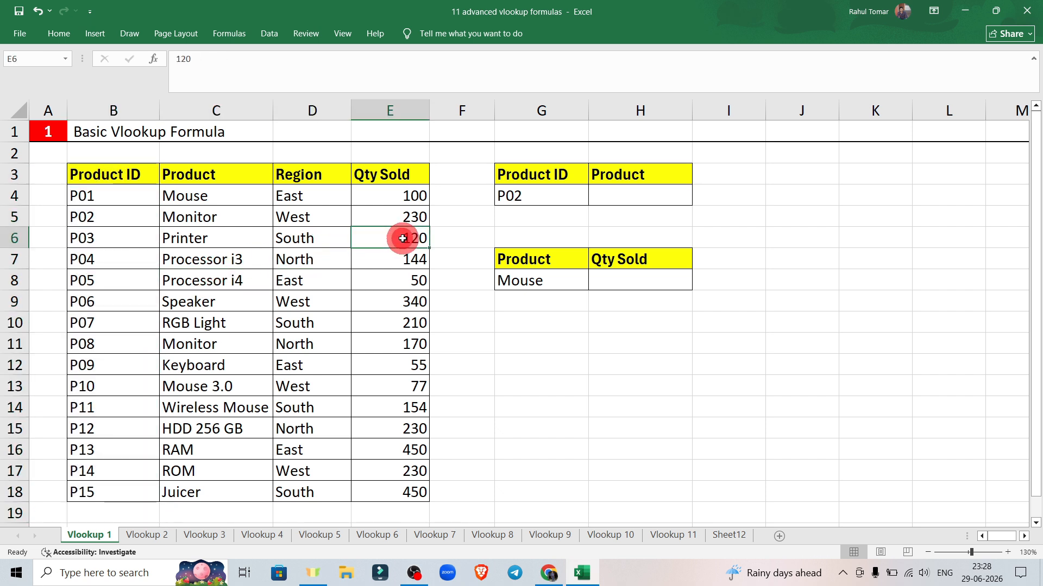
left_click_drag(300, 169, 296, 492)
left_click(224, 269)
left_click(123, 275)
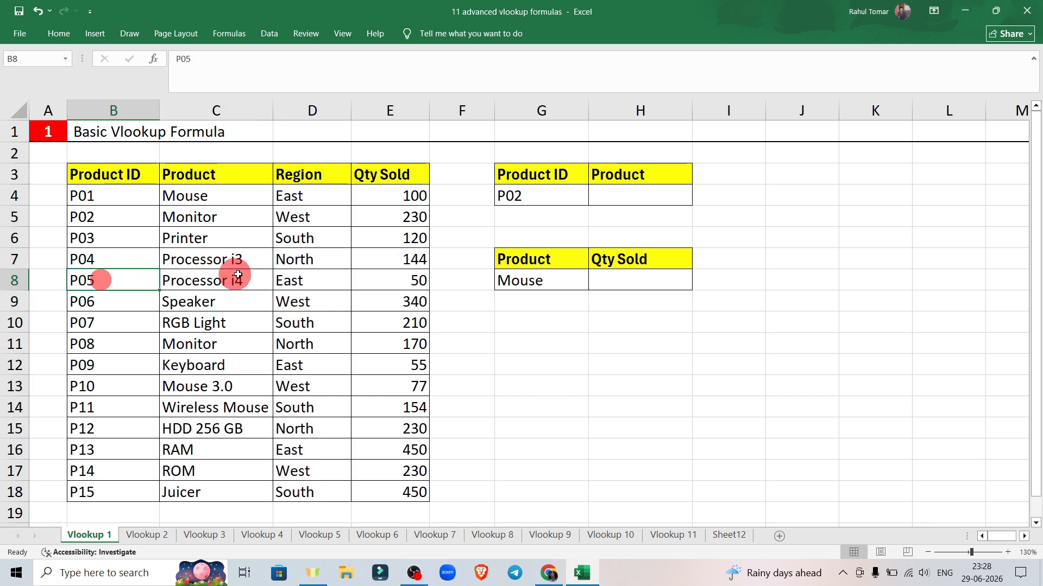
left_click_drag(114, 177, 116, 494)
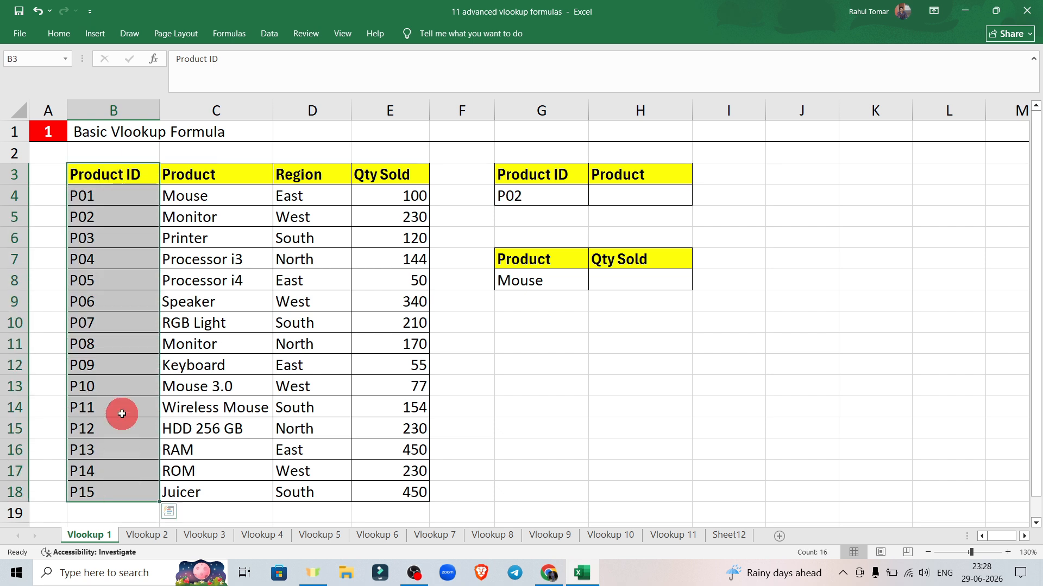
left_click(211, 272)
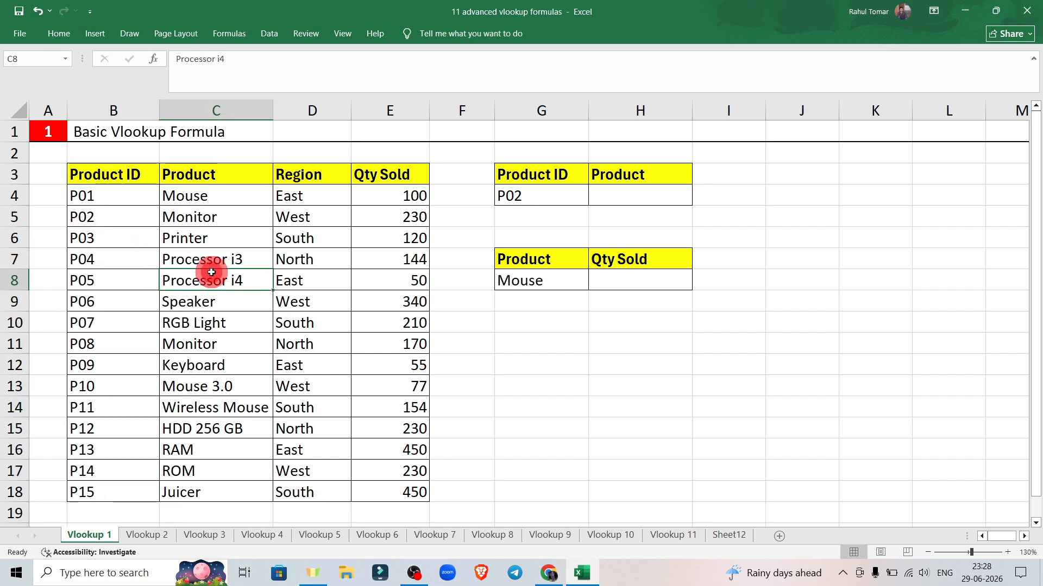
left_click(318, 258)
left_click(396, 242)
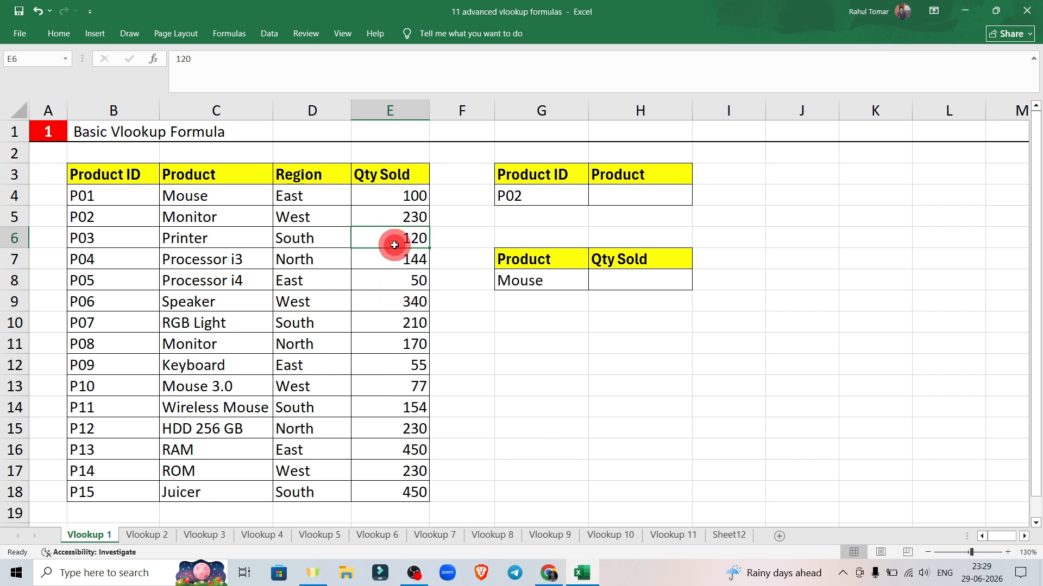
left_click(72, 275)
left_click(225, 277)
left_click(299, 265)
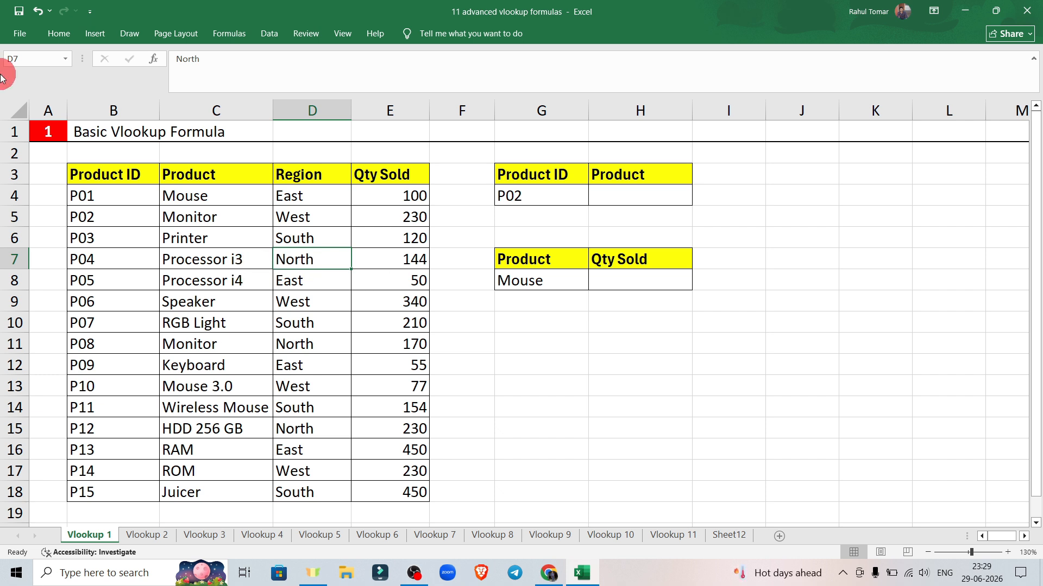
- Compare the Product ID in G4 and the Product cell H4 with the product table's leftmost ID column
left_click_drag(105, 201, 117, 496)
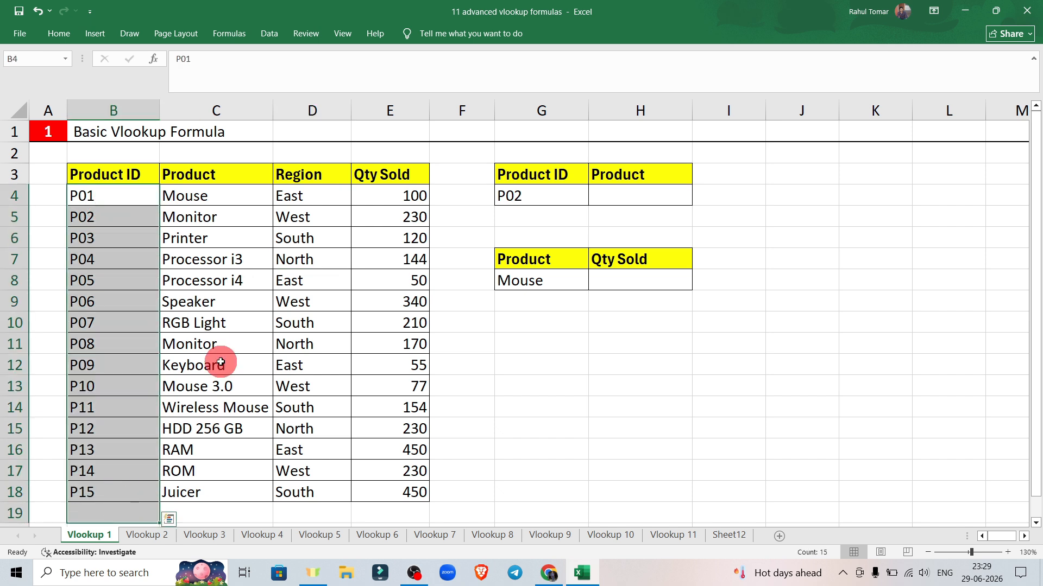
left_click(303, 304)
left_click(407, 284)
left_click_drag(99, 201, 107, 486)
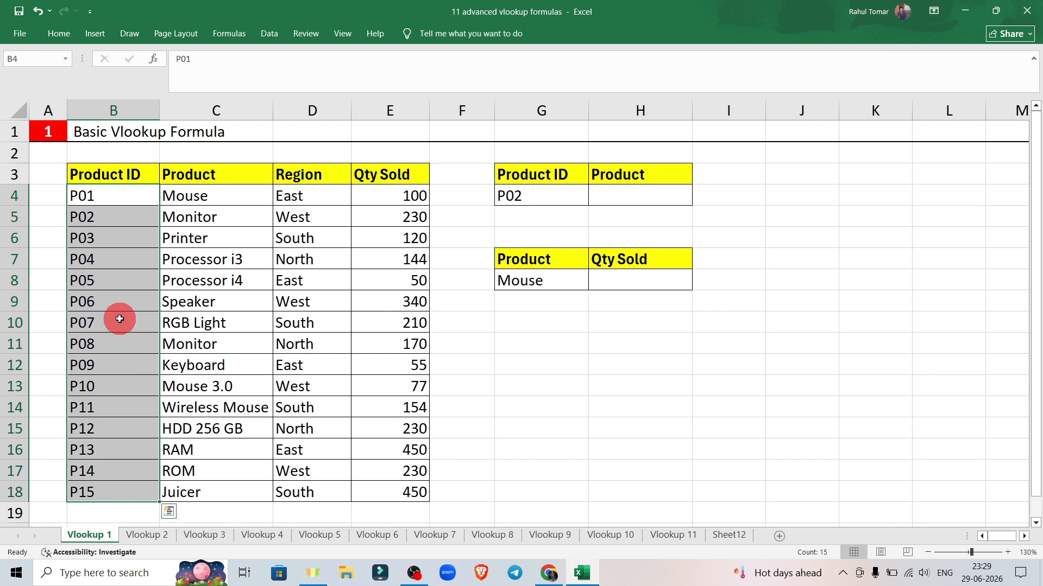
left_click(207, 260)
left_click(309, 261)
left_click(407, 259)
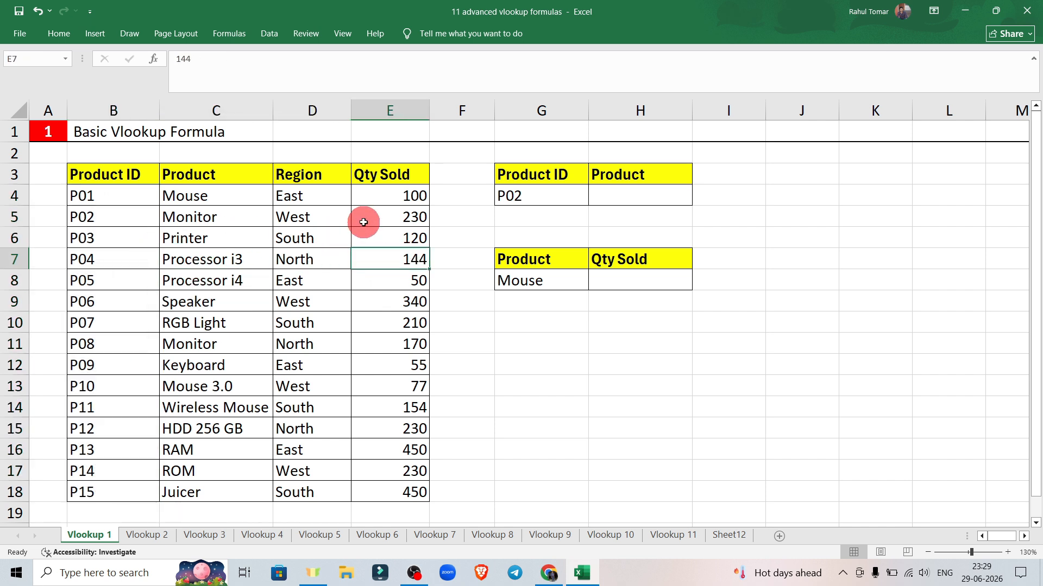
left_click(552, 196)
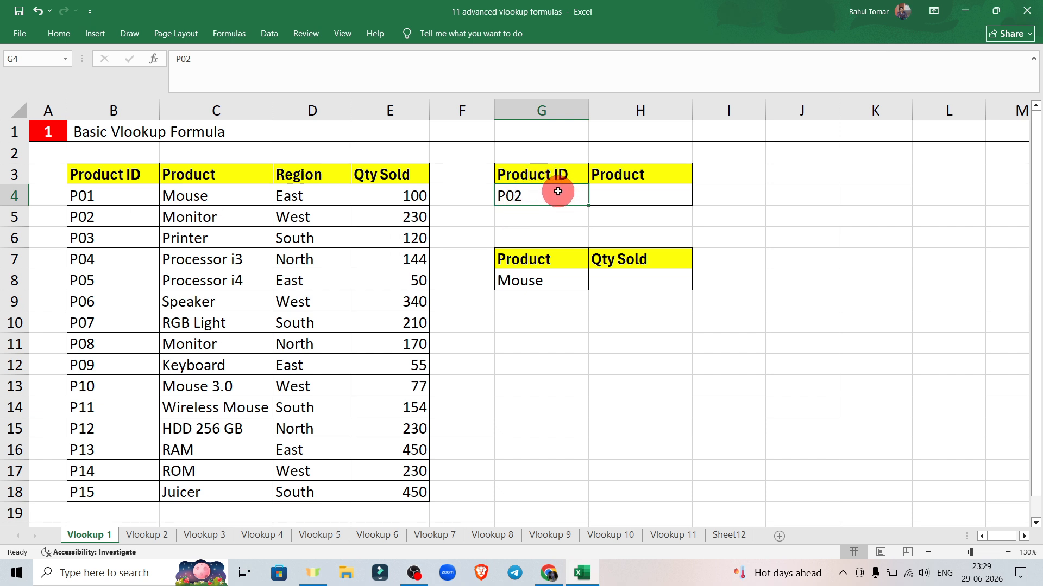
left_click(653, 187)
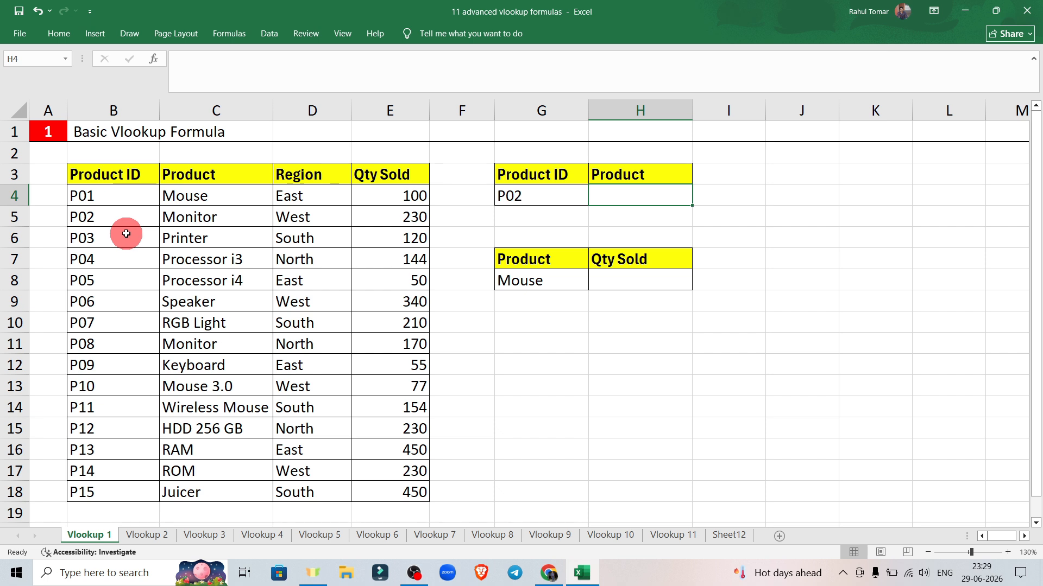
left_click_drag(112, 198, 112, 471)
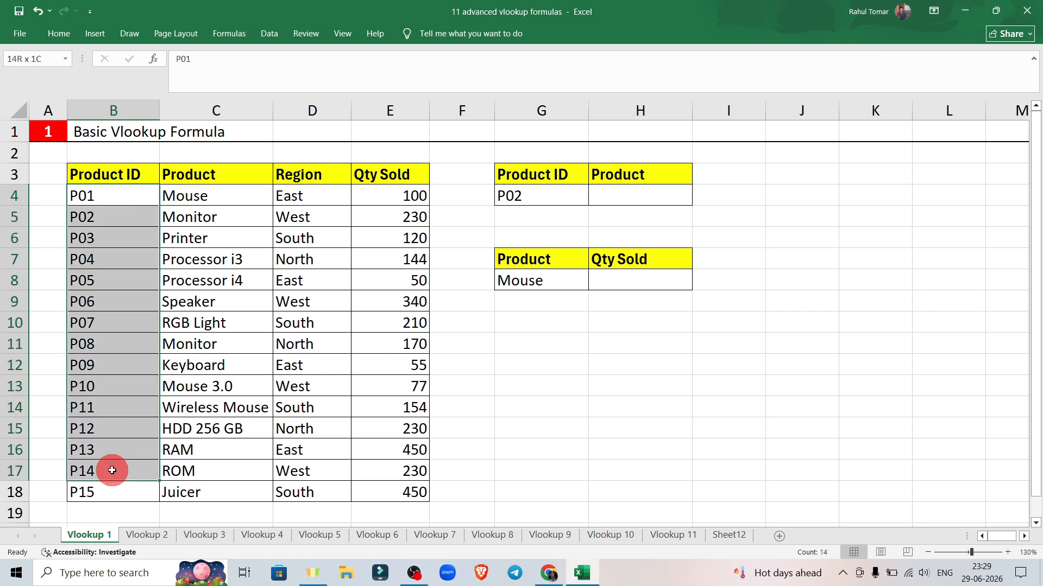
left_click(209, 254)
left_click_drag(136, 176, 133, 491)
left_click(244, 282)
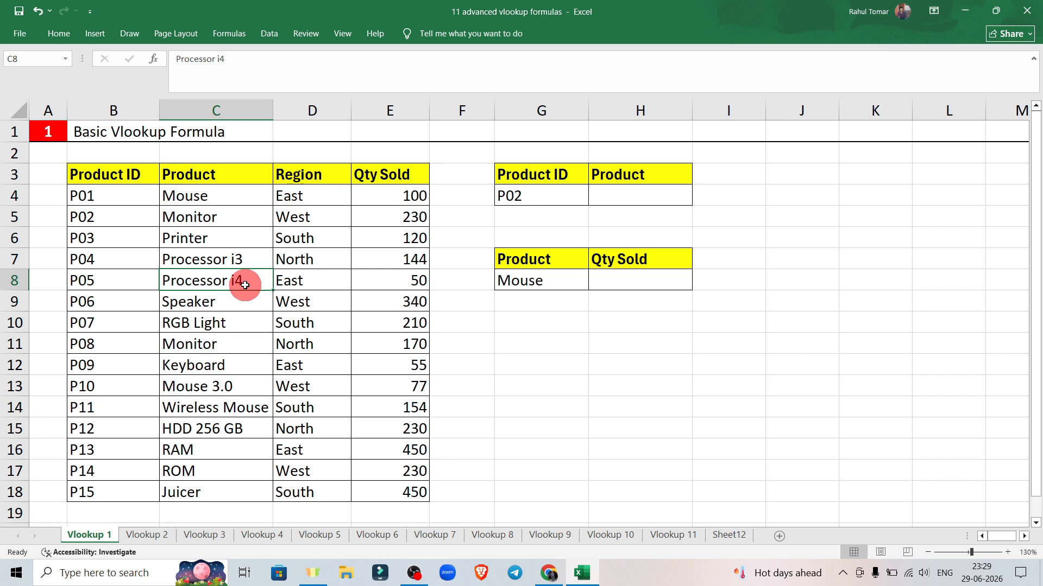
left_click(639, 194)
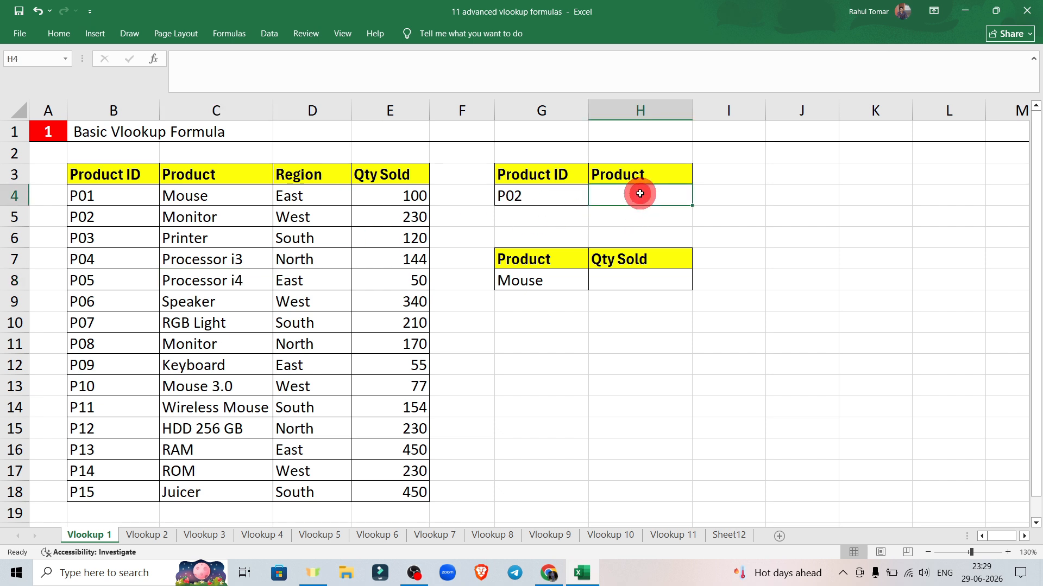
double_click(640, 193)
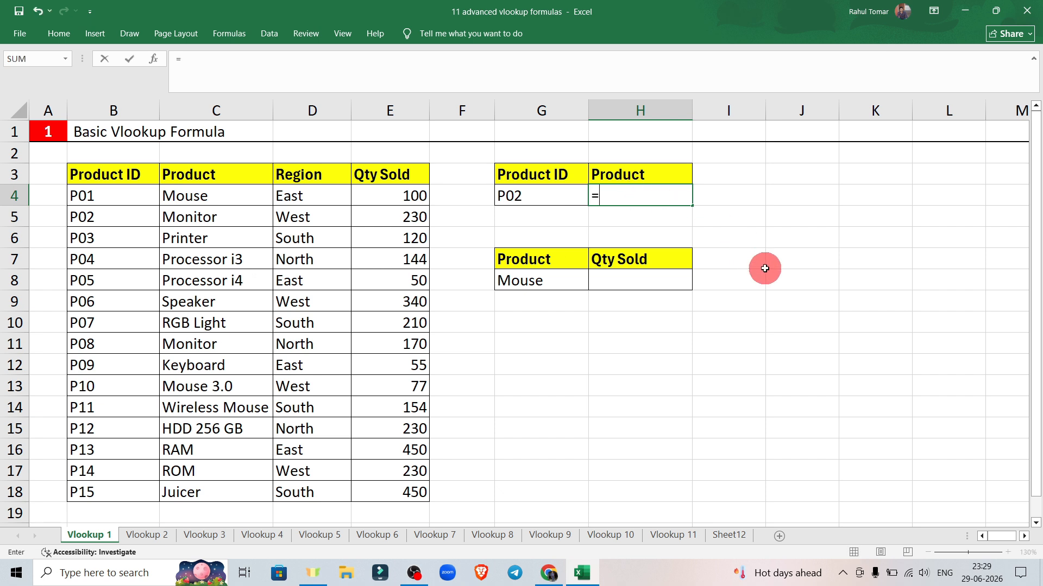
left_click(782, 239)
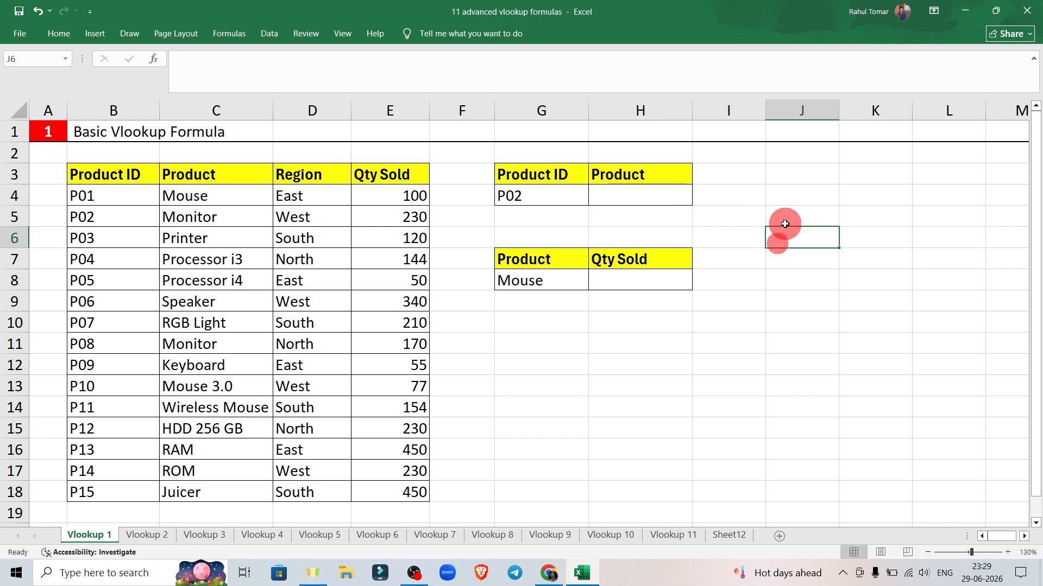
- Start a VLOOKUP formula in H4 with the Product ID in G4 as the lookup value
scroll(784, 228, "up", 3, "ctrl")
left_click_drag(787, 195, 791, 263)
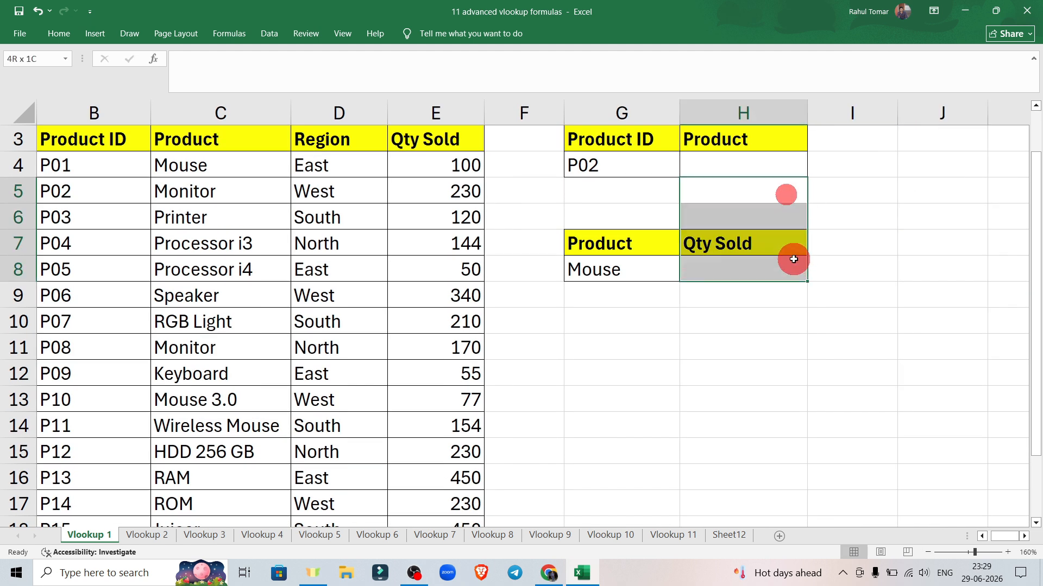
left_click_drag(1038, 210, 1038, 181)
left_click(865, 217)
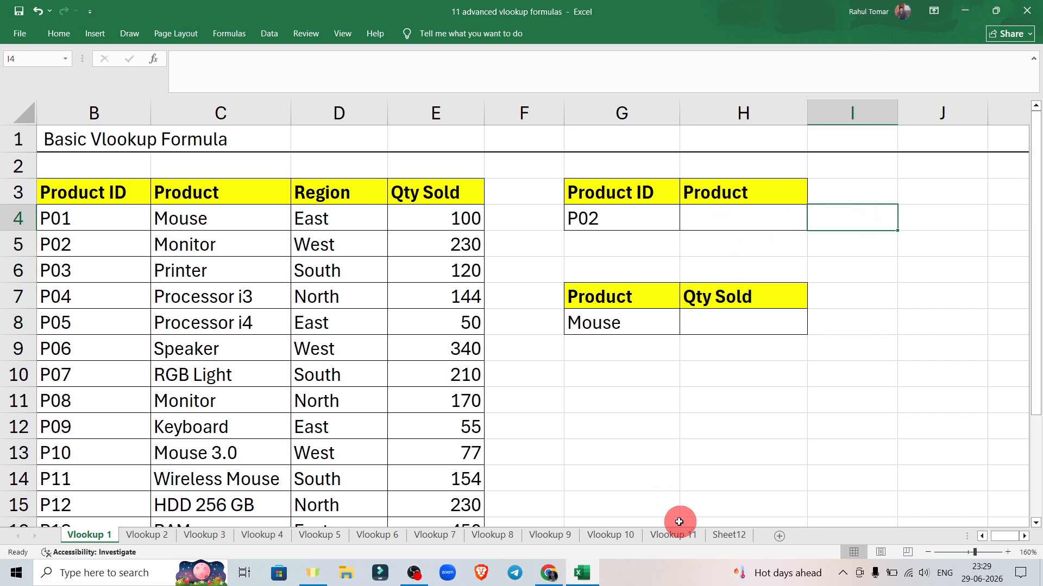
left_click_drag(1000, 540, 993, 540)
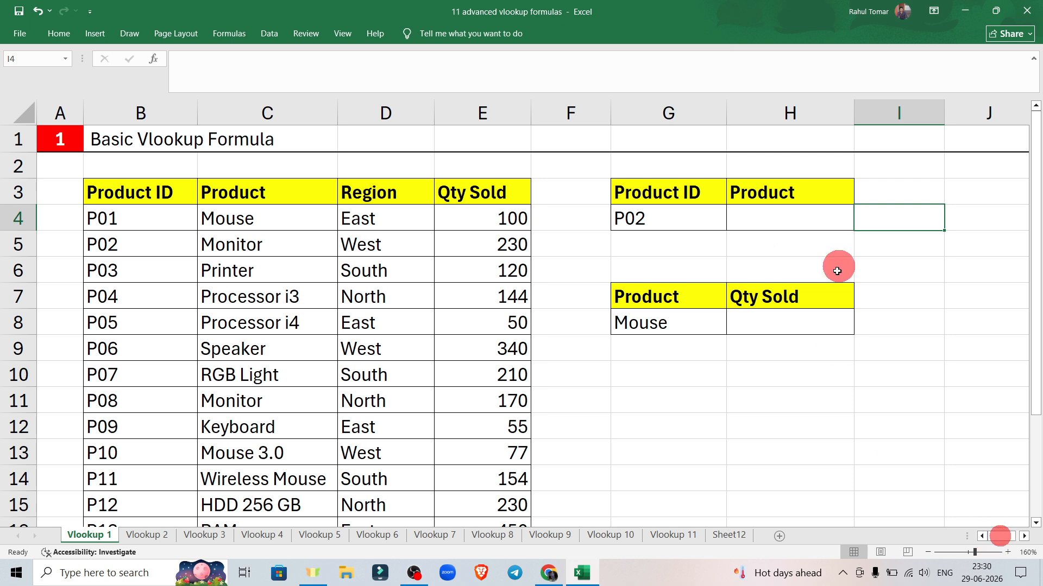
left_click(766, 222)
double_click(766, 223)
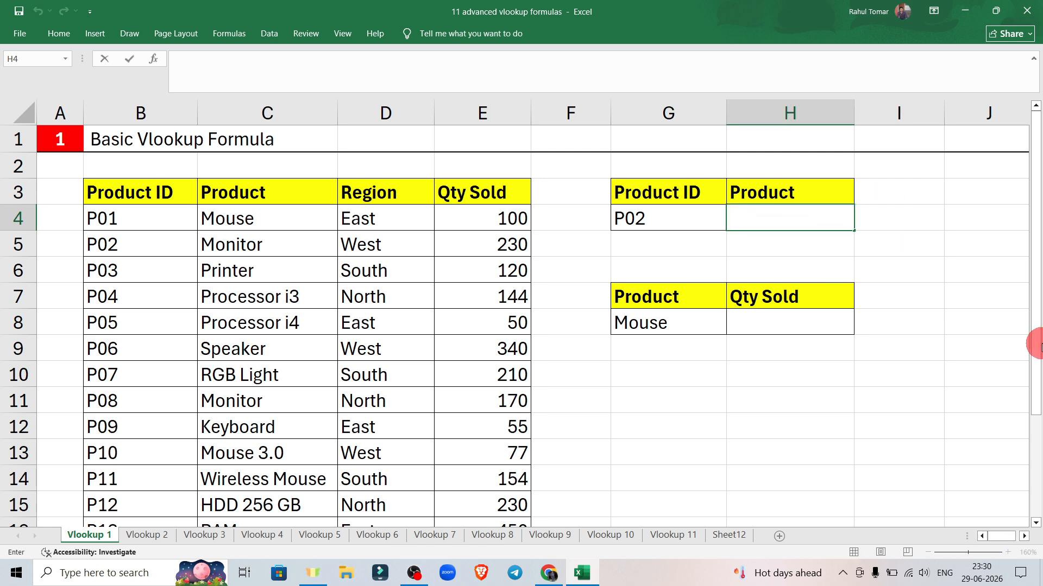
type("=vl")
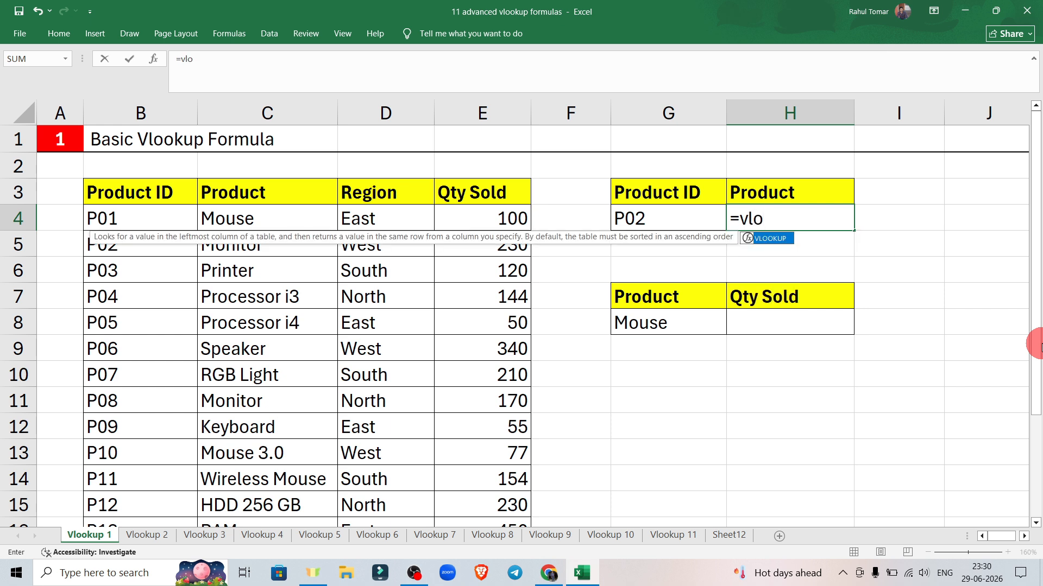
type("o")
key("Tab")
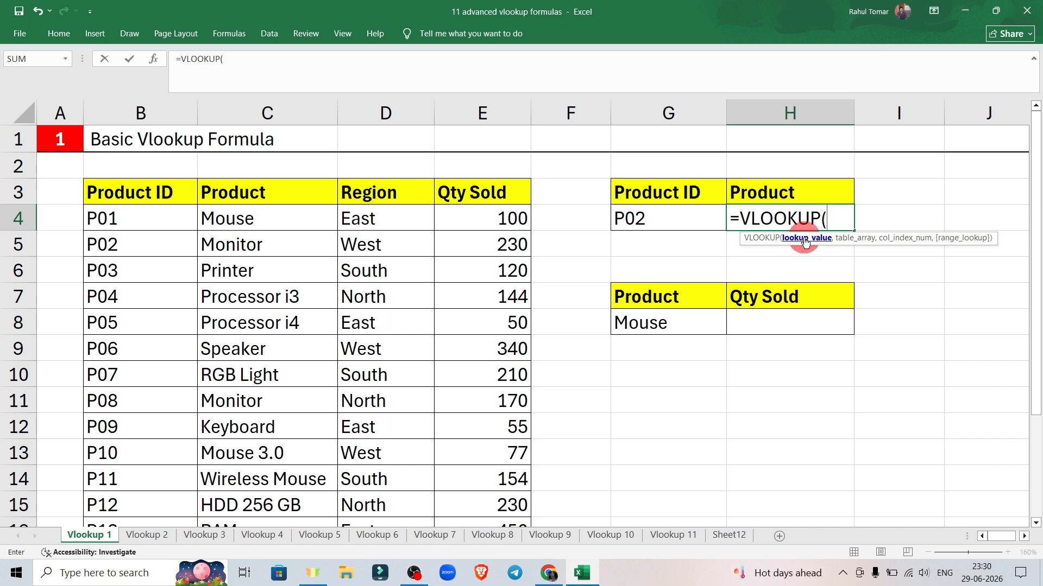
left_click(688, 220)
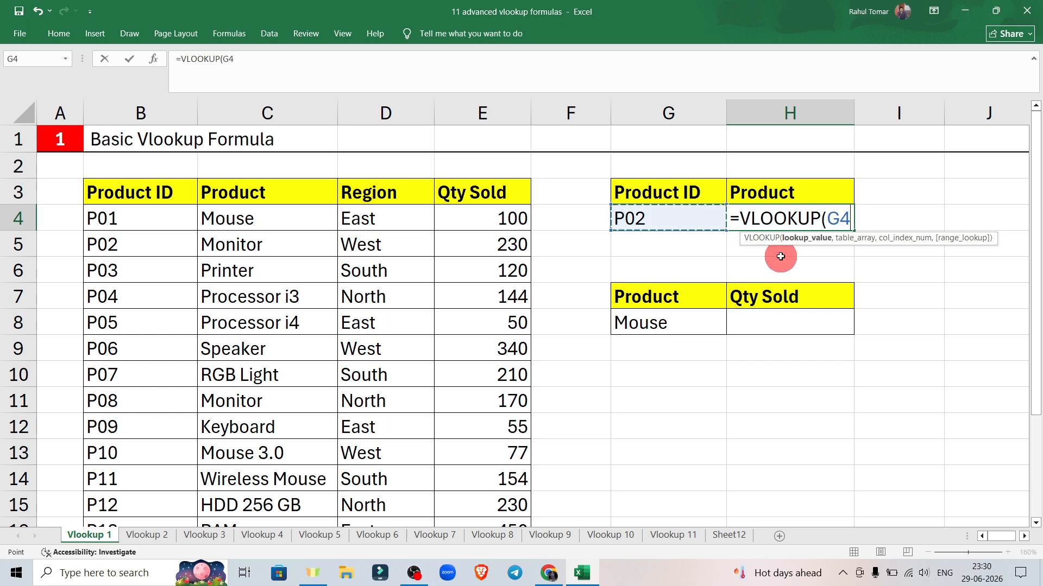
- Complete the VLOOKUP in H4 with columns B:E as the table array, column index 2 and exact match 0
type(",")
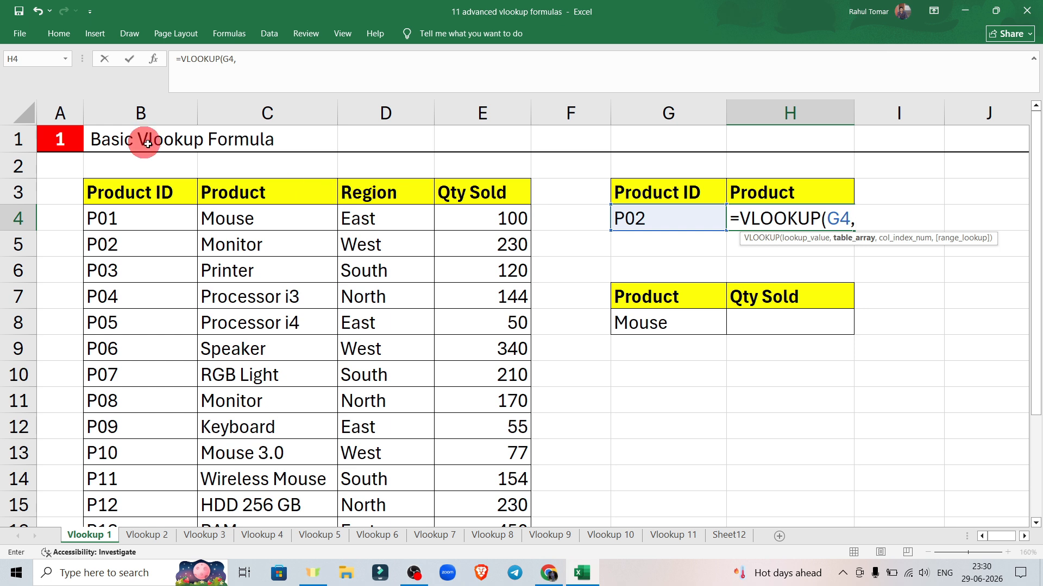
left_click_drag(126, 114, 509, 208)
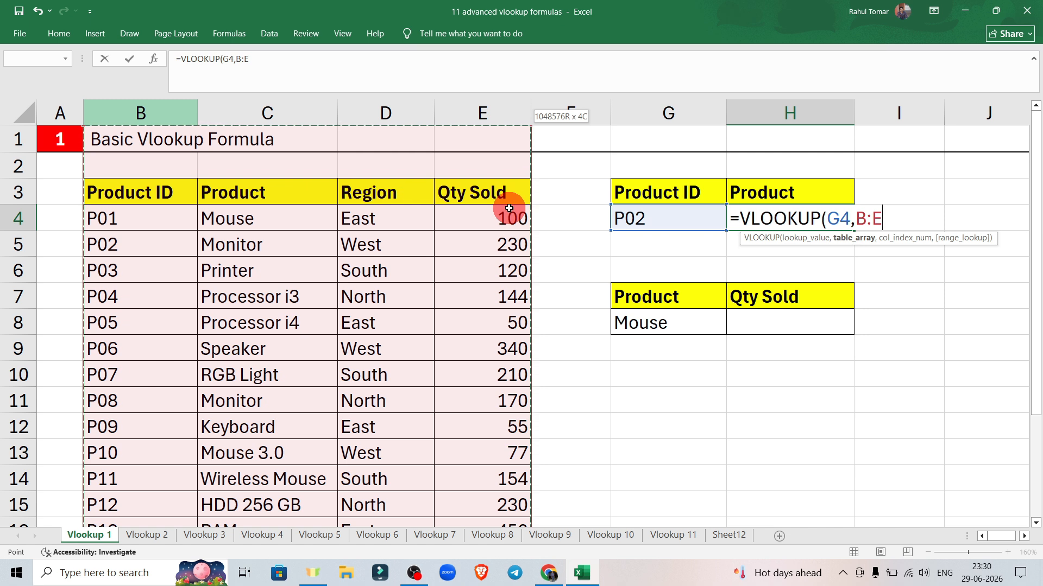
left_click_drag(509, 208, 509, 208)
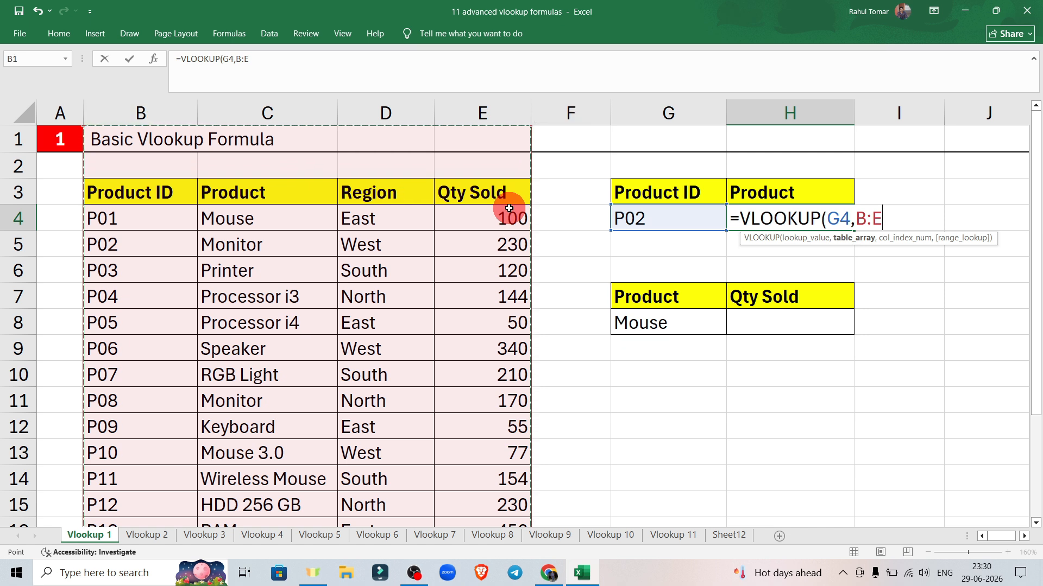
type(",2")
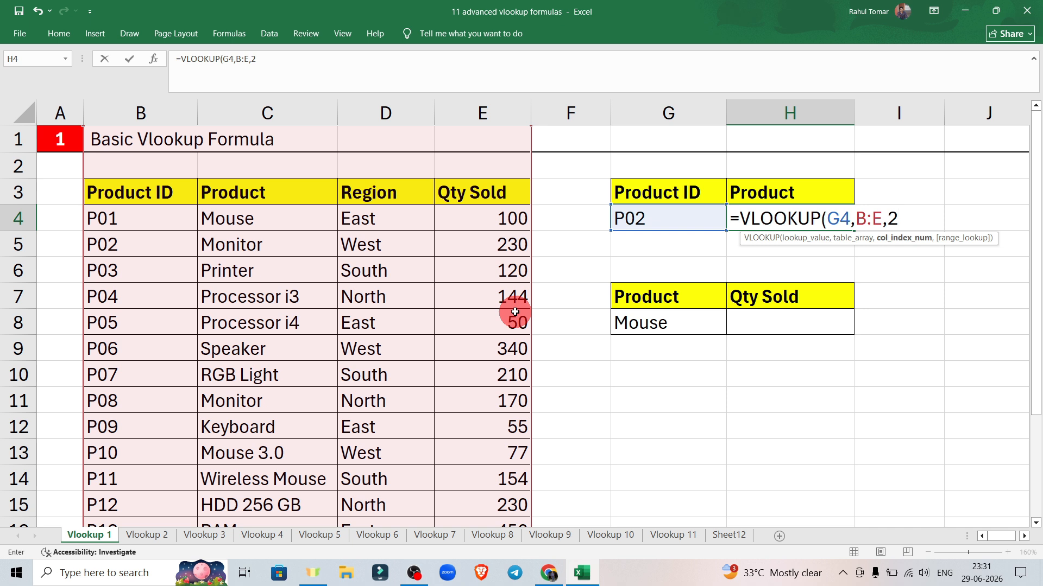
type(",0")
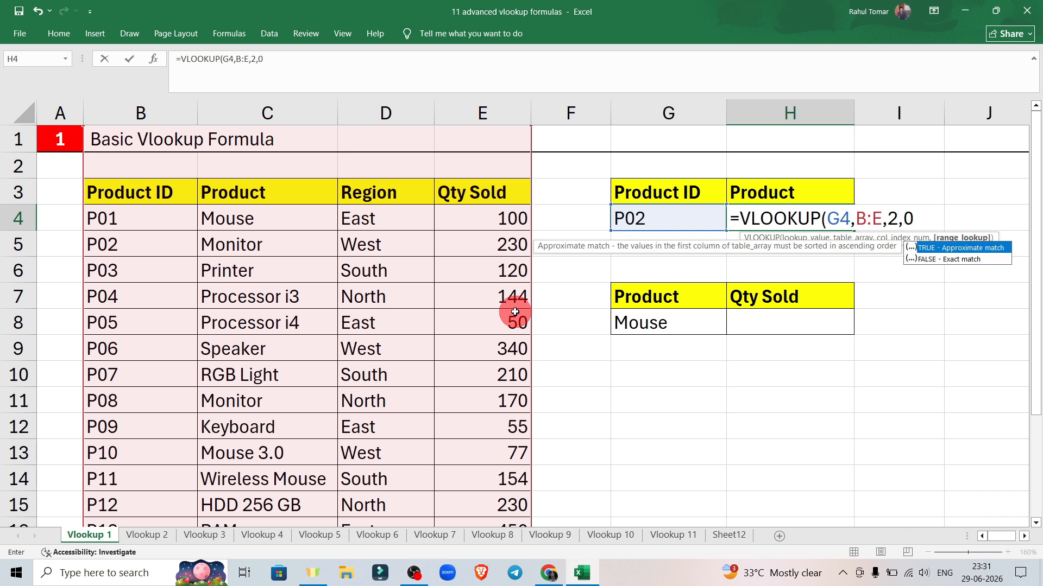
key("Return")
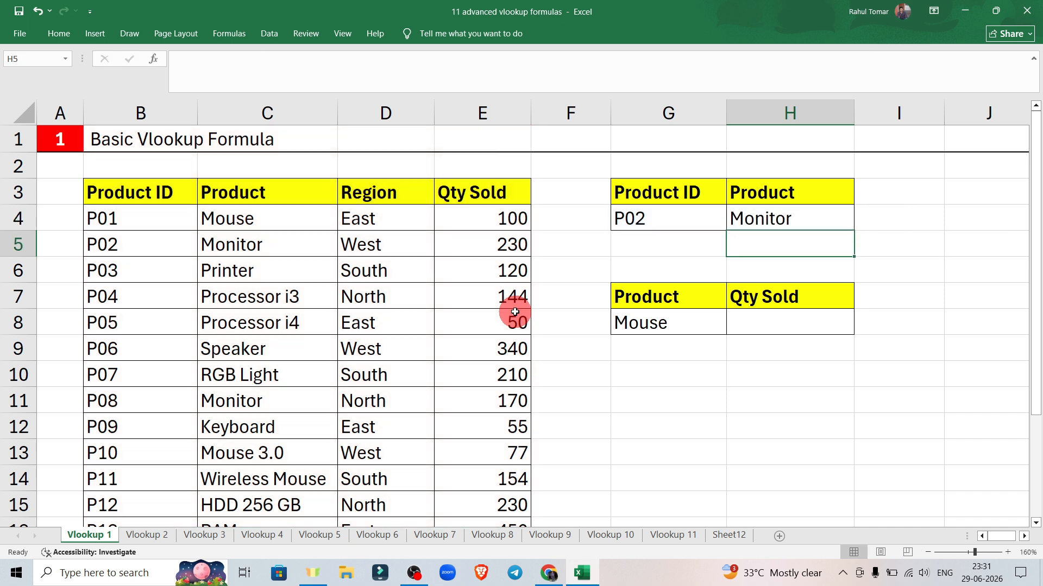
- Compare the H4 result with the Product ID and Product cells of the P02 row in the product table
left_click(806, 218)
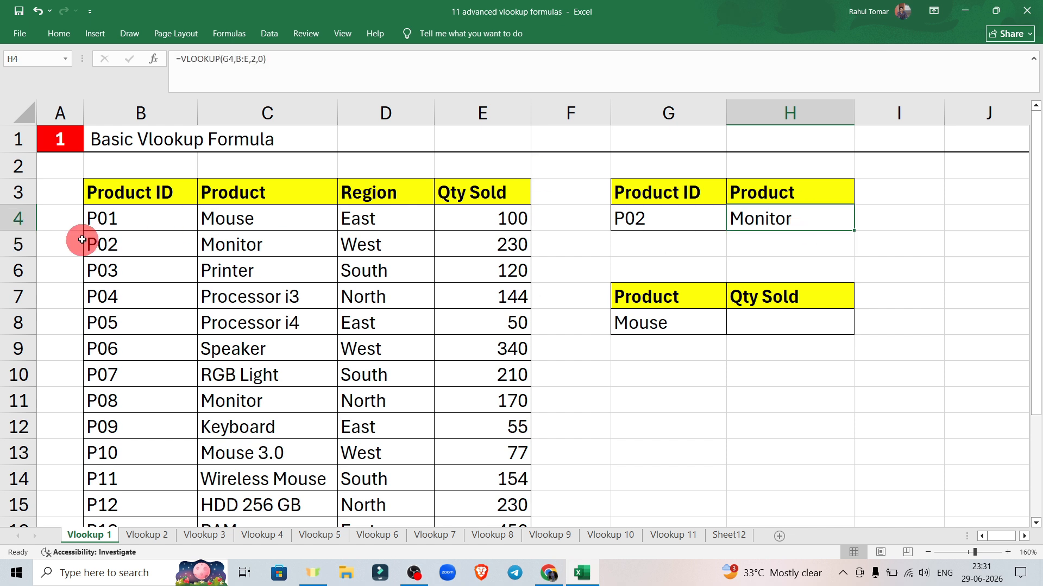
left_click(120, 244)
left_click(299, 244)
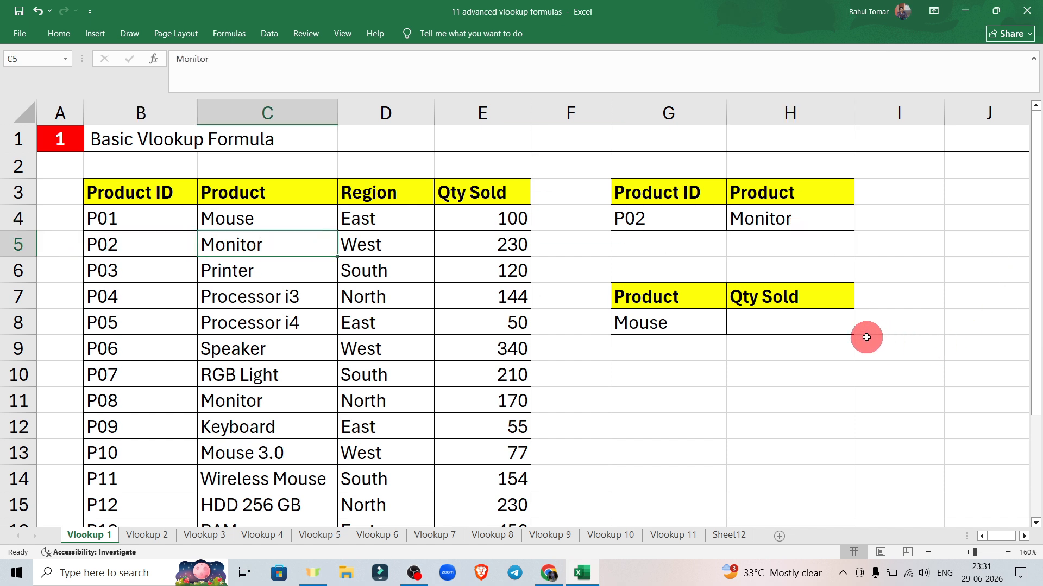
- Start a VLOOKUP formula in H8 with G8 as the lookup value and columns C:E as the table array
double_click(788, 317)
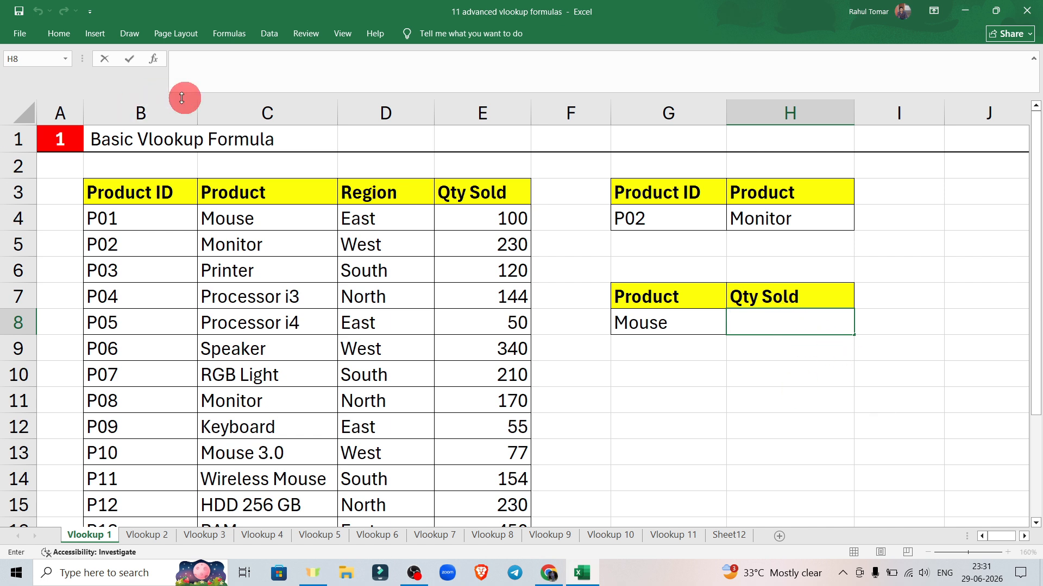
type("=vl")
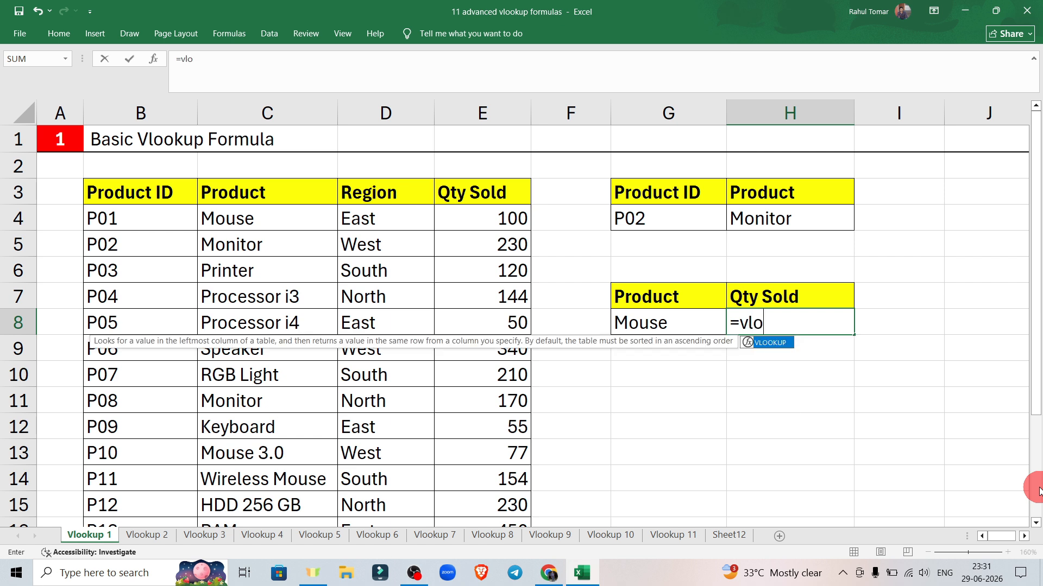
type("o")
key("Tab")
left_click(667, 323)
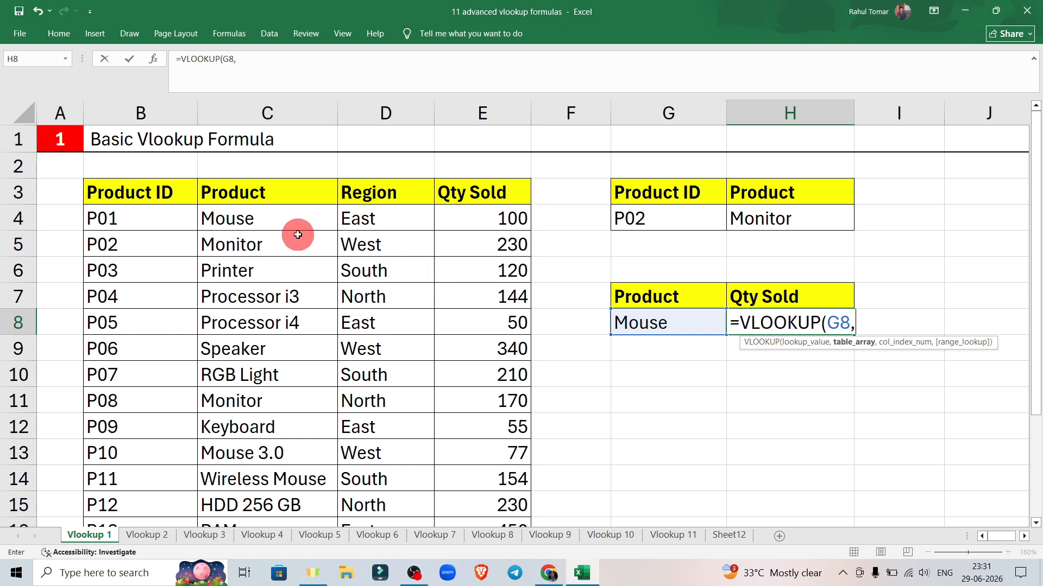
left_click_drag(273, 111, 476, 120)
type(",")
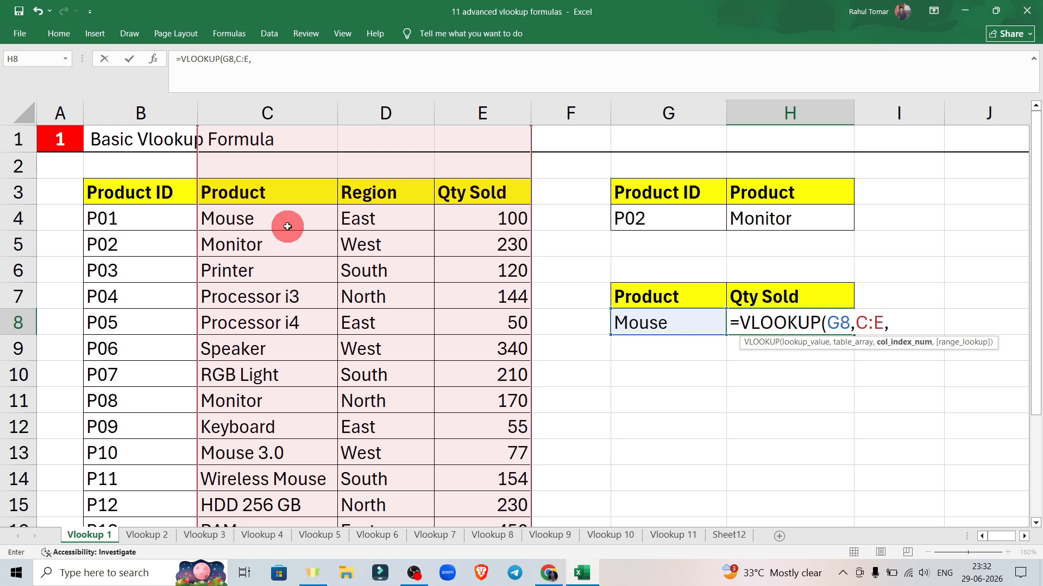
left_click_drag(268, 301, 272, 373)
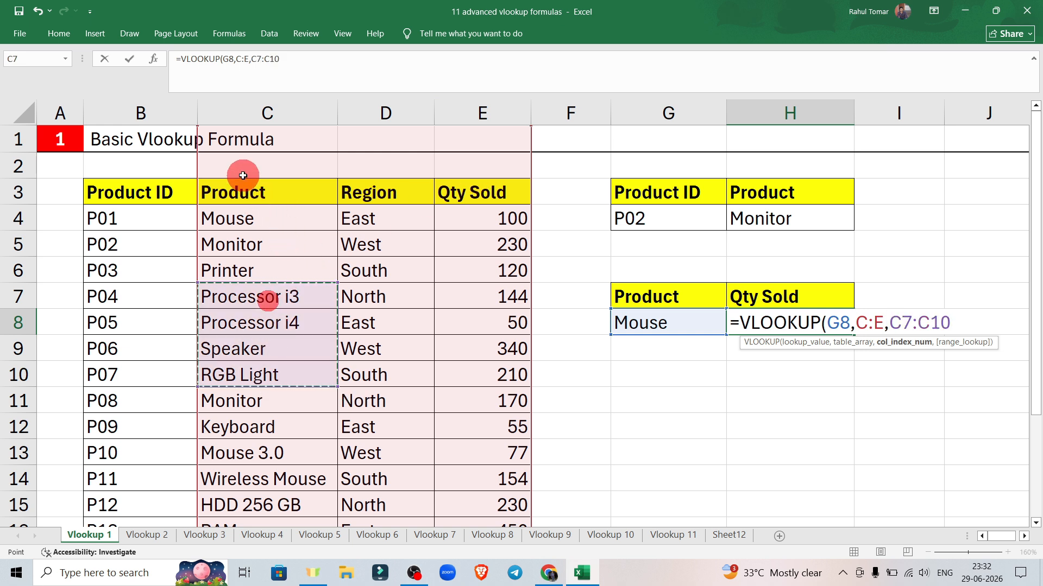
left_click(264, 191)
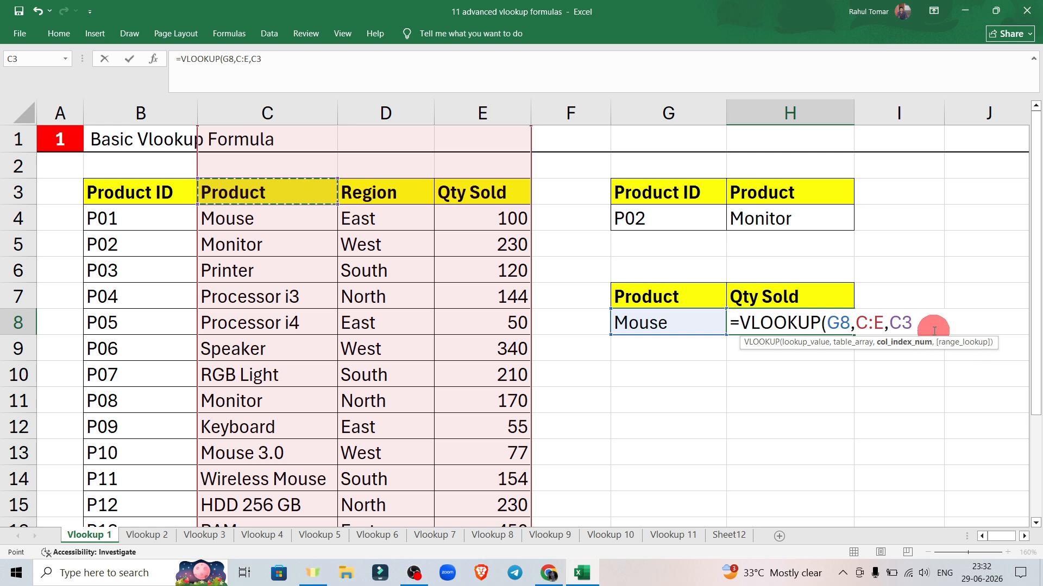
key("BackSpace")
key("BackSpace")
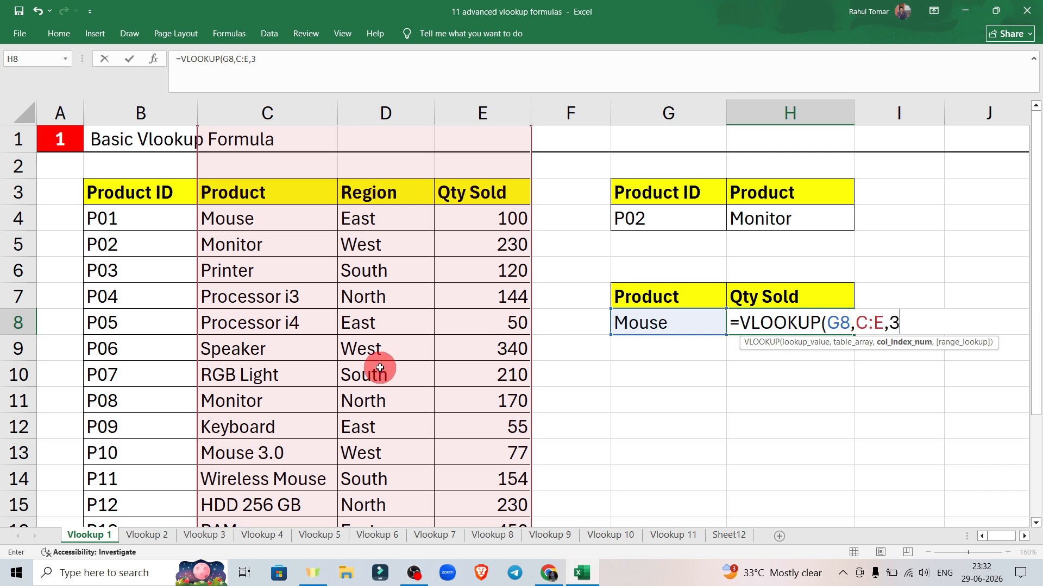
- Complete the VLOOKUP in H8 with column index 3 and exact match 0
type(",0")
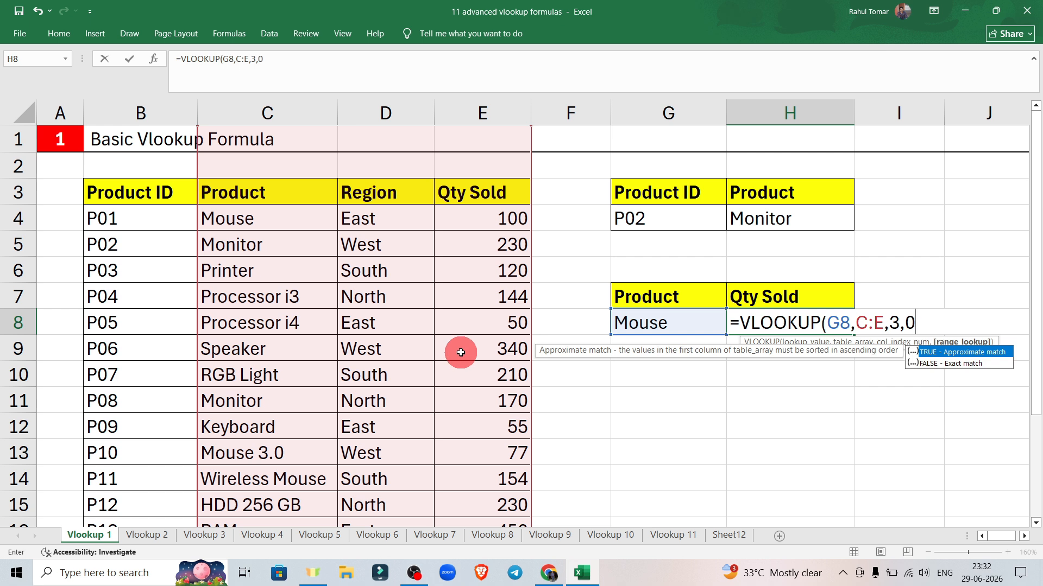
key("Return")
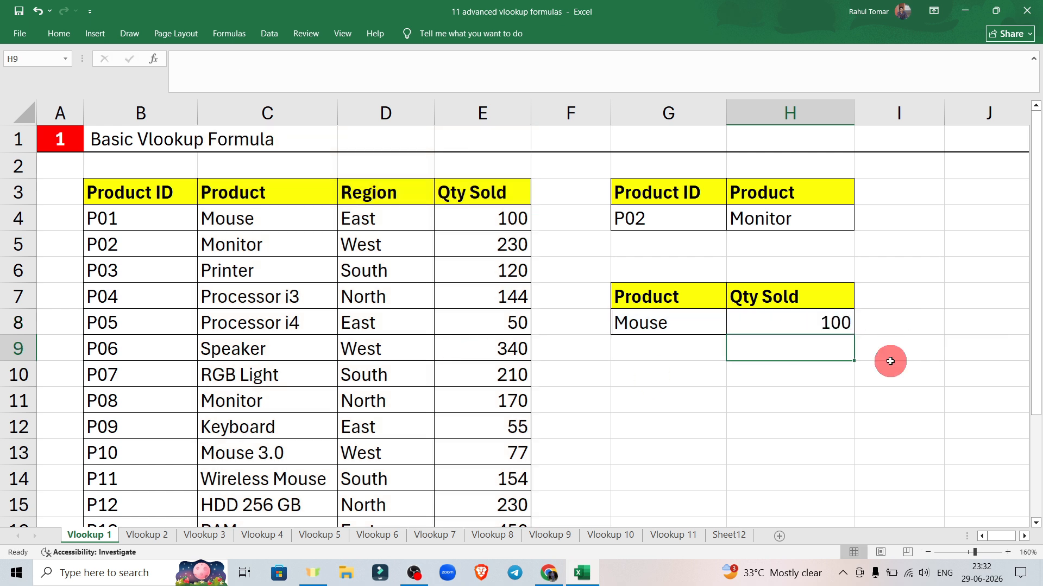
- Compare the H8 result with the Product and Qty Sold cells of the Mouse row in the product table
left_click(254, 217)
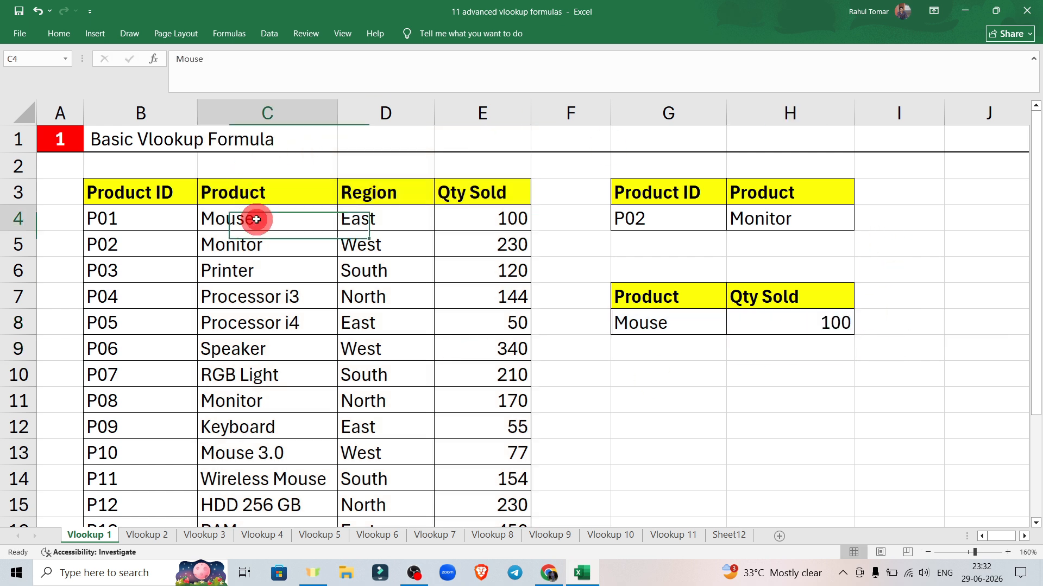
left_click(513, 220)
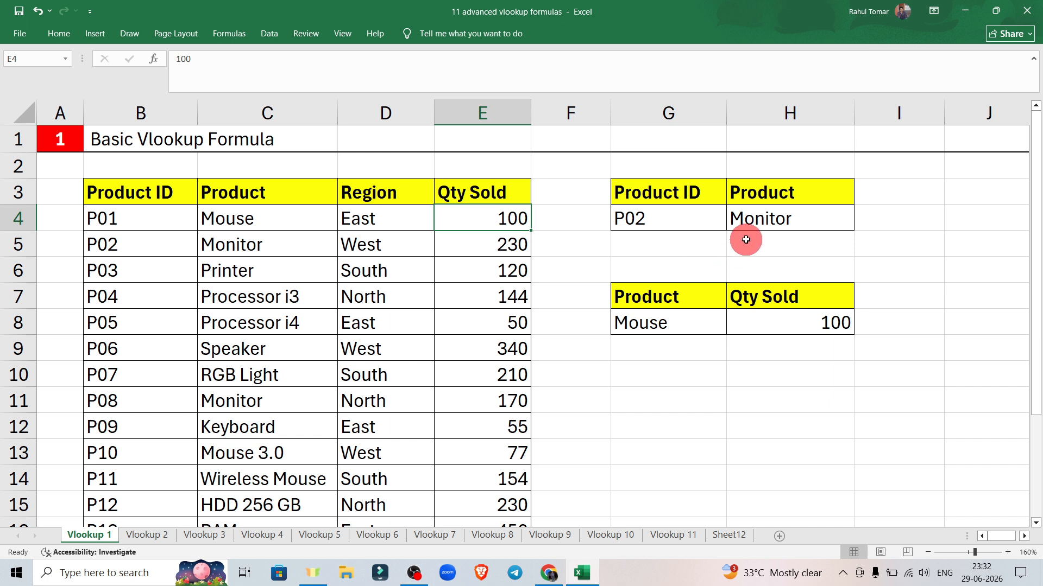
- Review the lookup value, table array, column index and match type of the VLOOKUP formula in H4
double_click(784, 216)
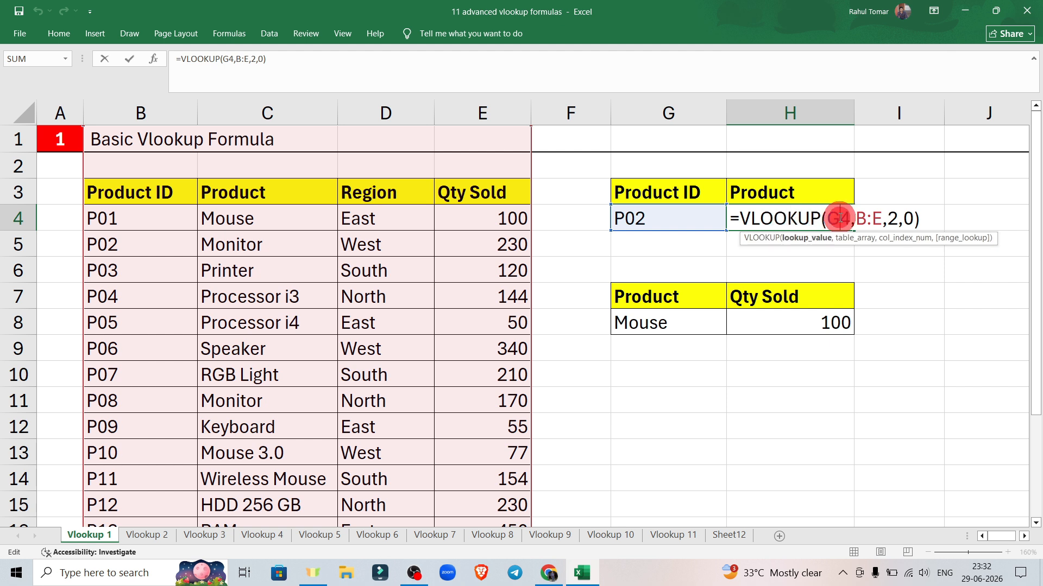
left_click(673, 218)
double_click(798, 209)
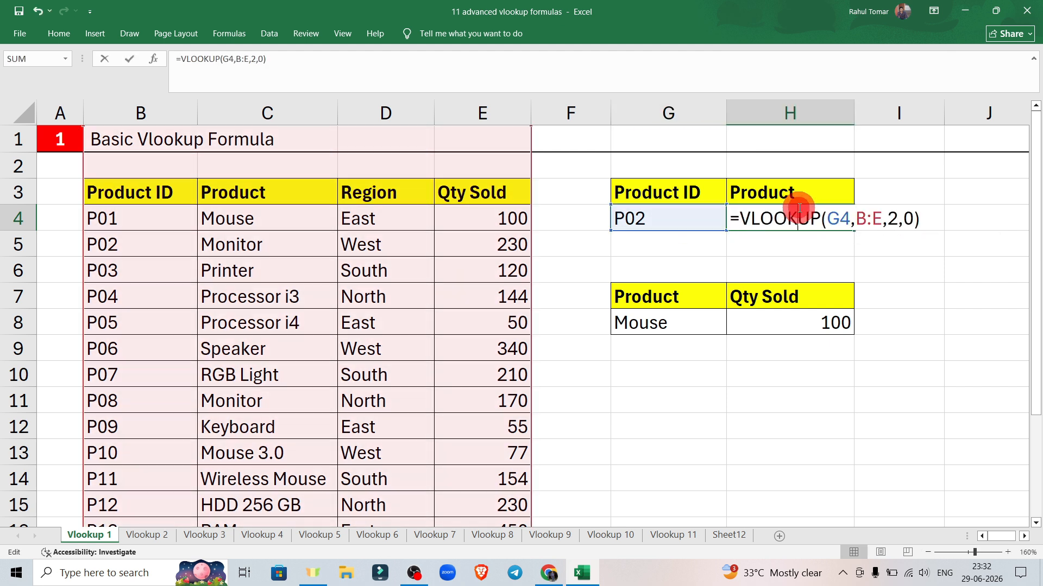
left_click(857, 213)
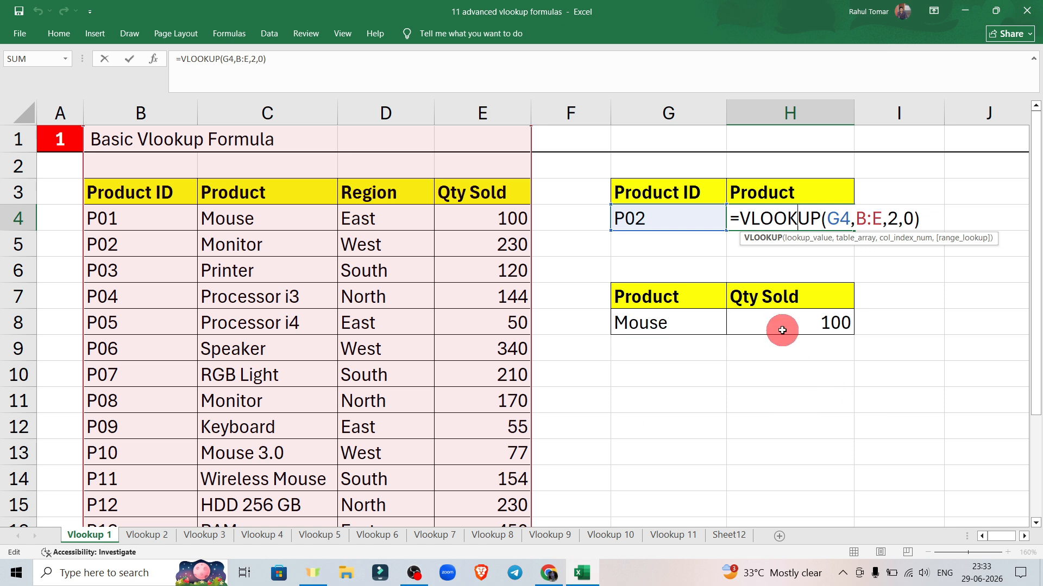
left_click(923, 327)
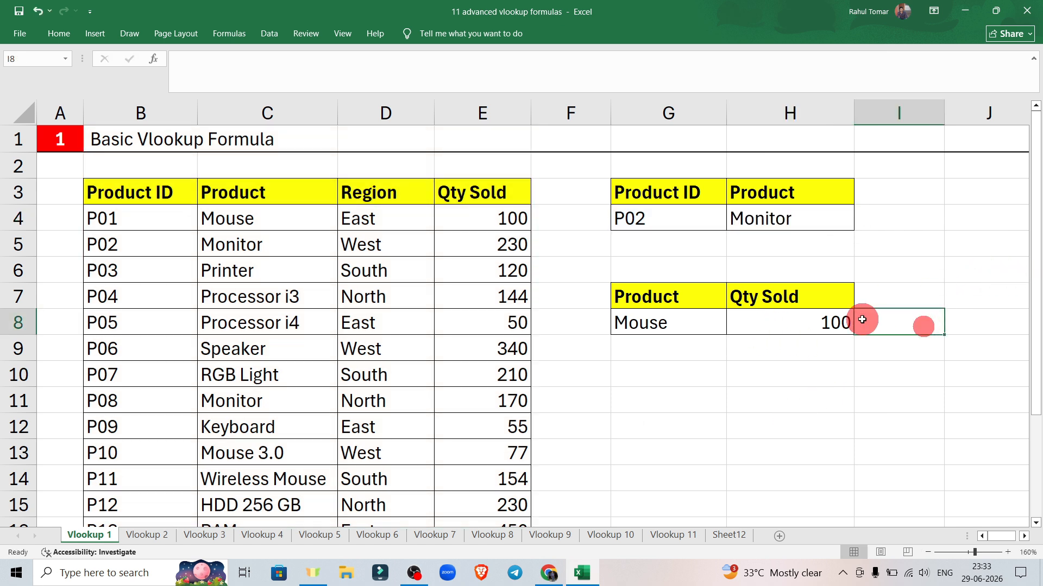
left_click(907, 233)
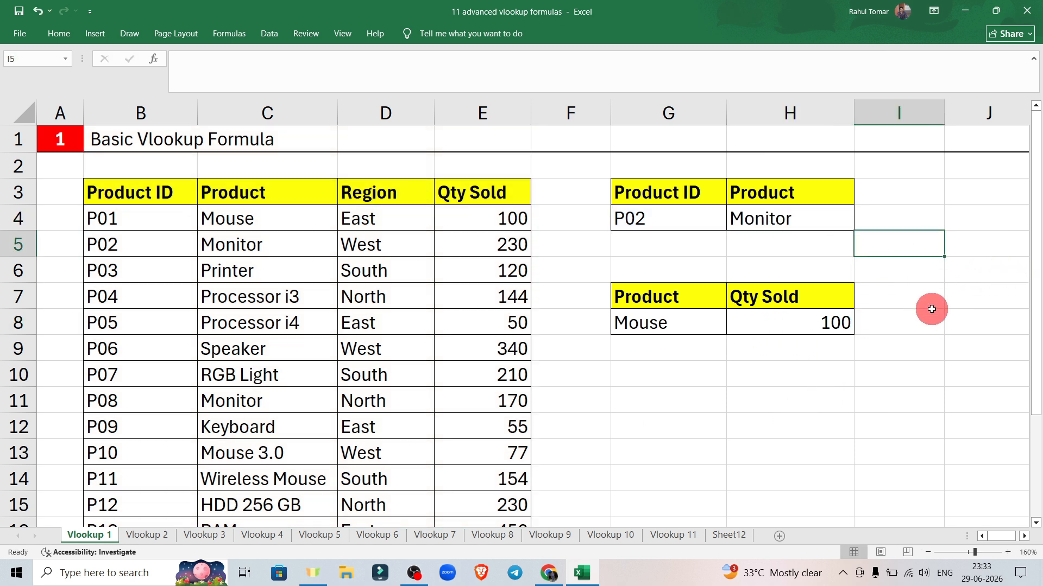